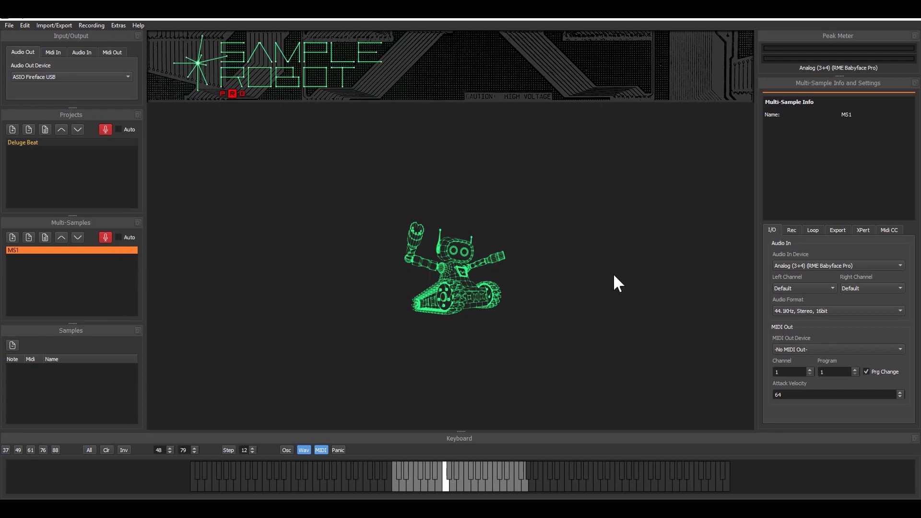
Step: Show the Loop tab settings and leave Automatic Loop enabled with crossfade looping
click(813, 231)
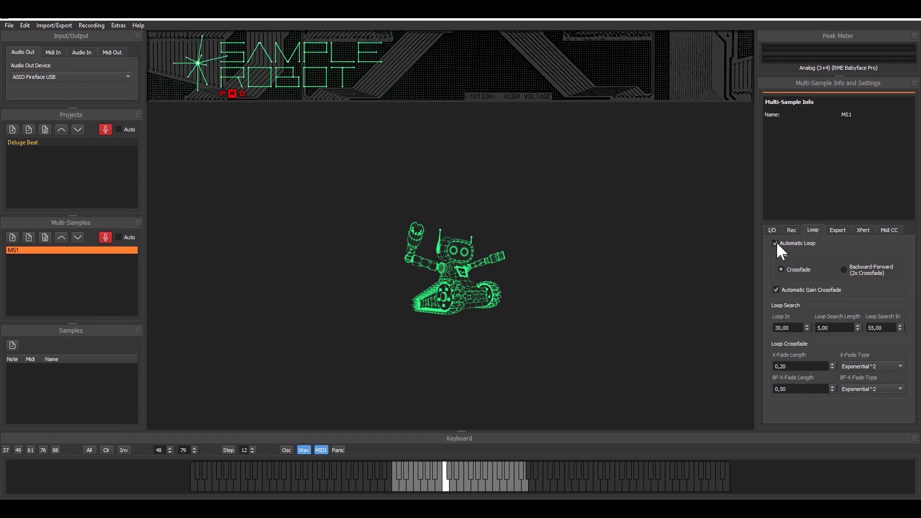
click(776, 243)
click(776, 244)
Step: Record a 12.24-second drum take for key 60 (C3) in semi-automatic mode
click(104, 239)
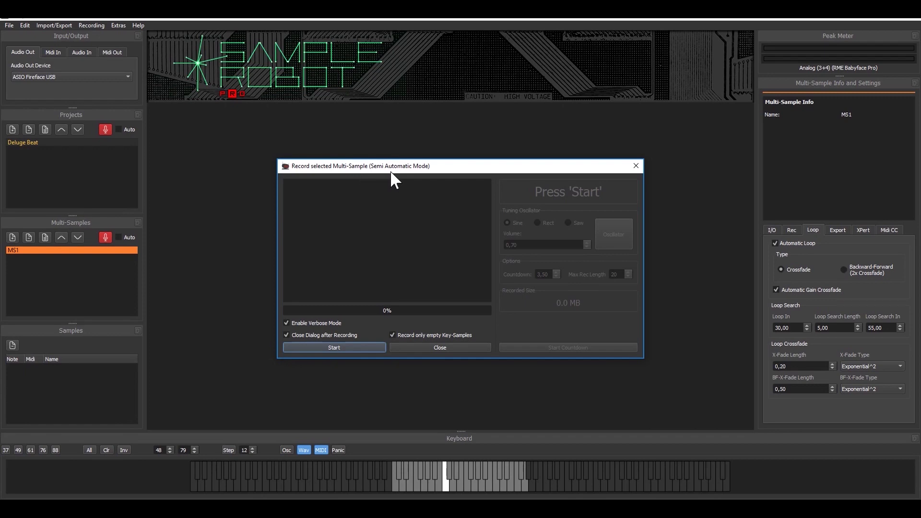
click(355, 354)
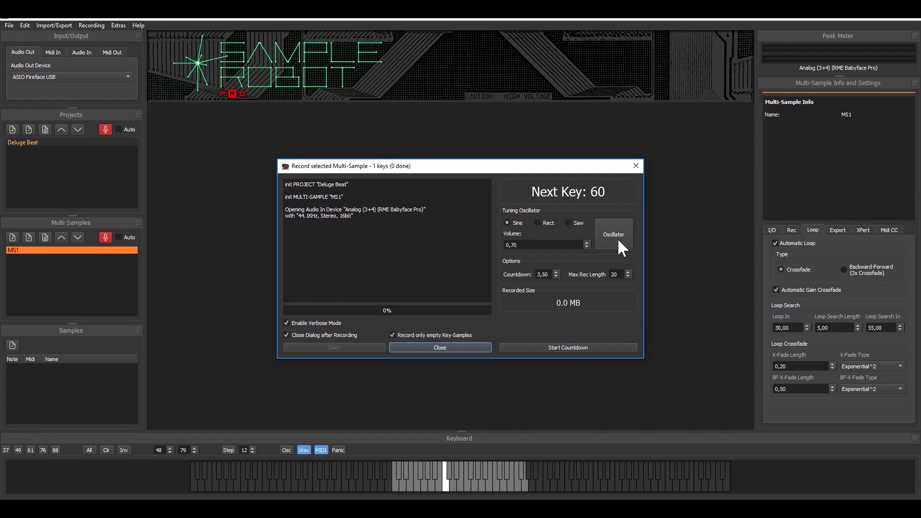
click(577, 347)
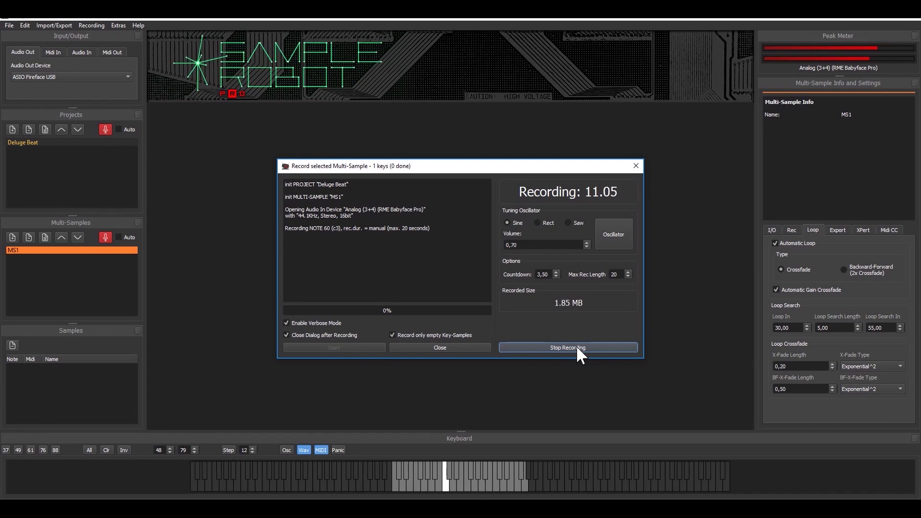
click(577, 347)
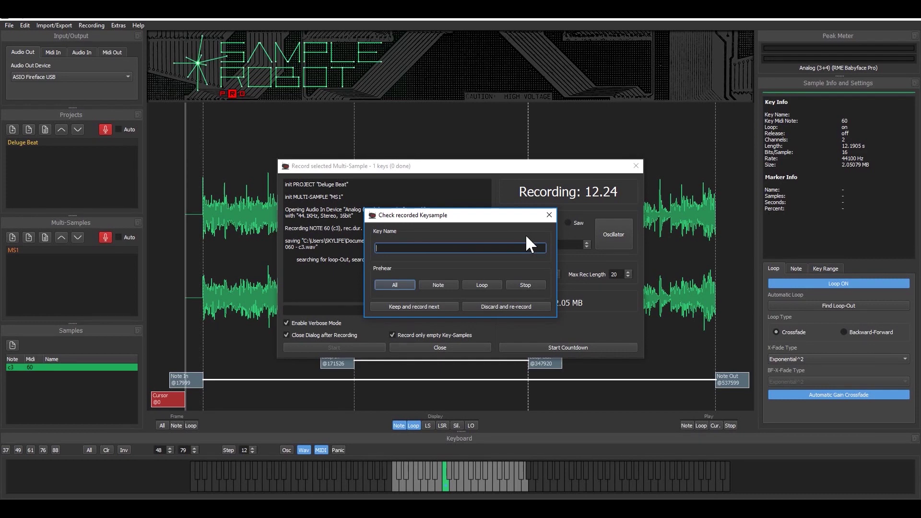
Step: Name the key 60 take 'Beat1' and keep it
text(Beat1)
click(413, 307)
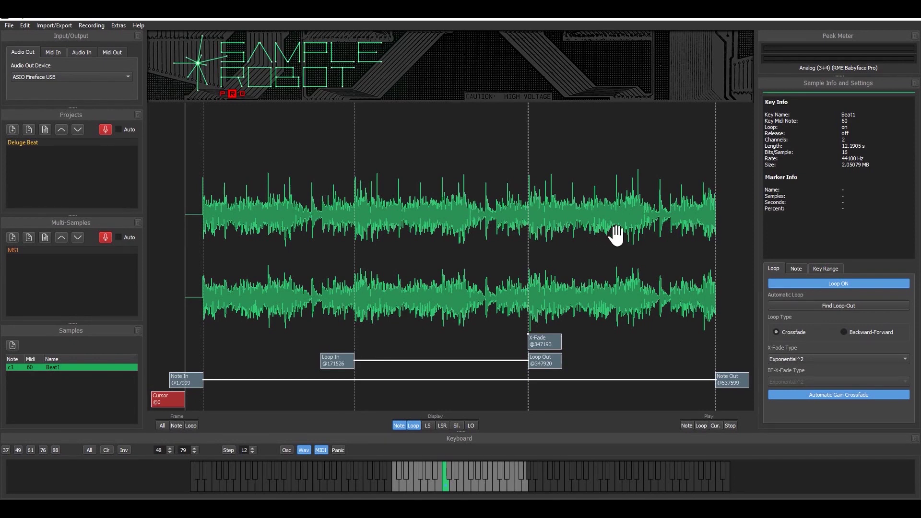
Step: Play Beat1 and display the LSR loop-point suggestions on its waveform
key(space)
key(space)
click(443, 426)
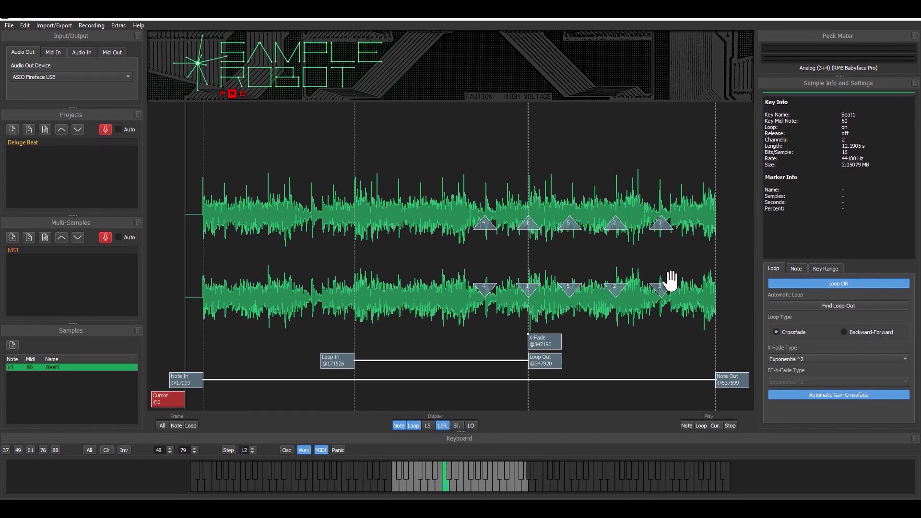
drag(578, 261, 546, 260)
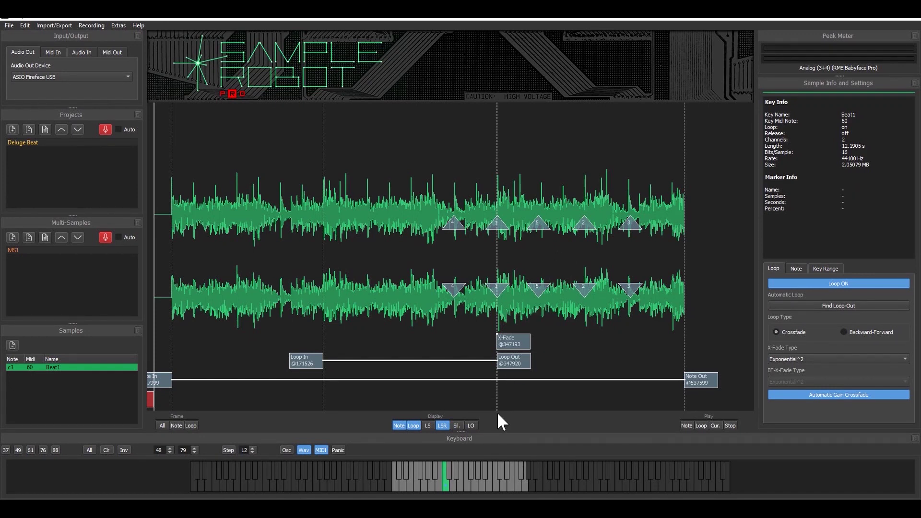
Step: Show the LS search range and move LoopS In to 239617 and LoopS Out to 409059
click(429, 425)
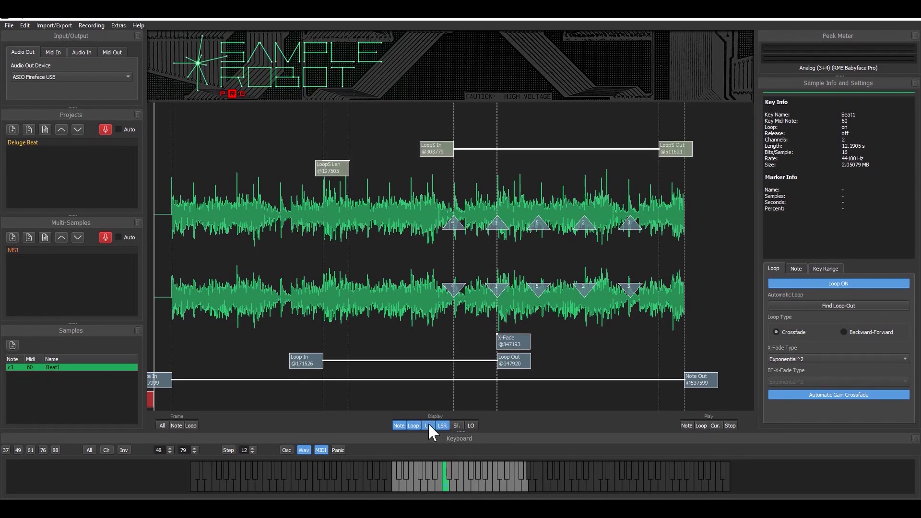
mouse_move(447, 153)
drag(434, 146, 366, 145)
mouse_move(672, 150)
mouse_move(674, 150)
mouse_down()
mouse_move(519, 144)
mouse_move(629, 147)
mouse_move(573, 151)
mouse_up()
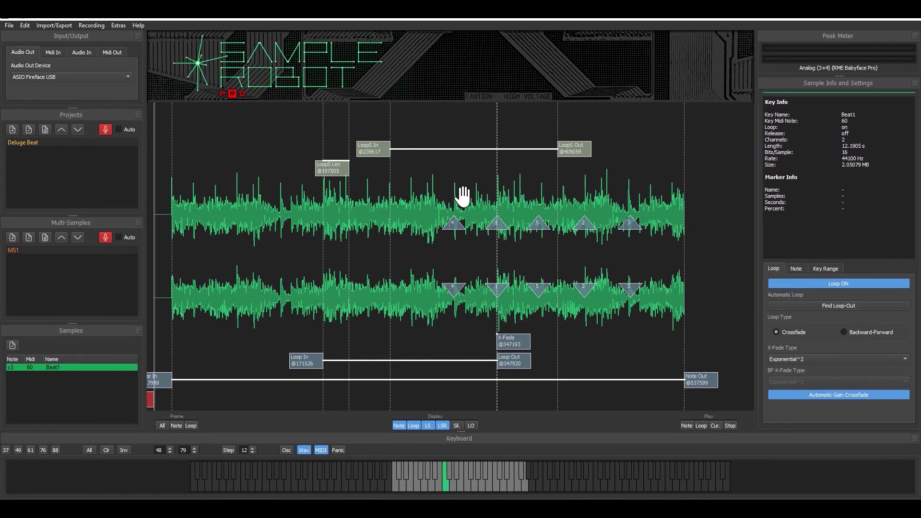
scroll(425, 193, up, 3)
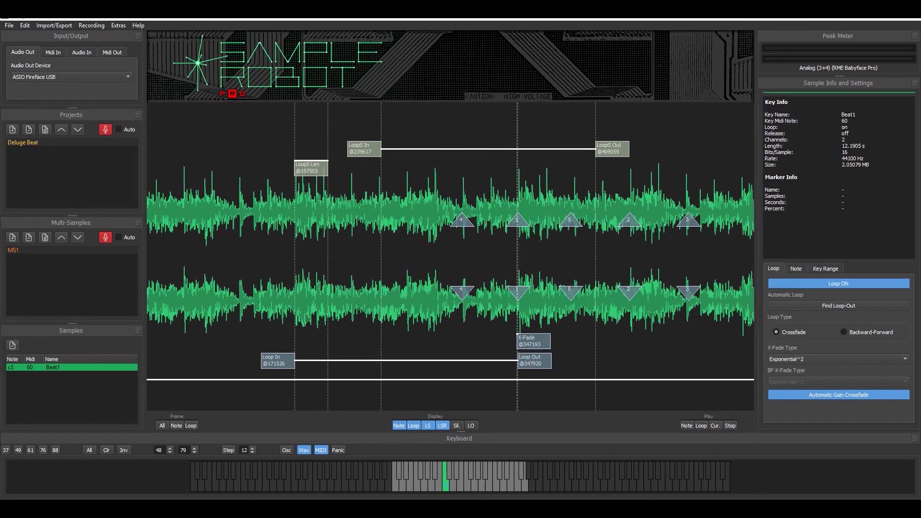
scroll(449, 185, down, 1)
scroll(469, 189, up, 3)
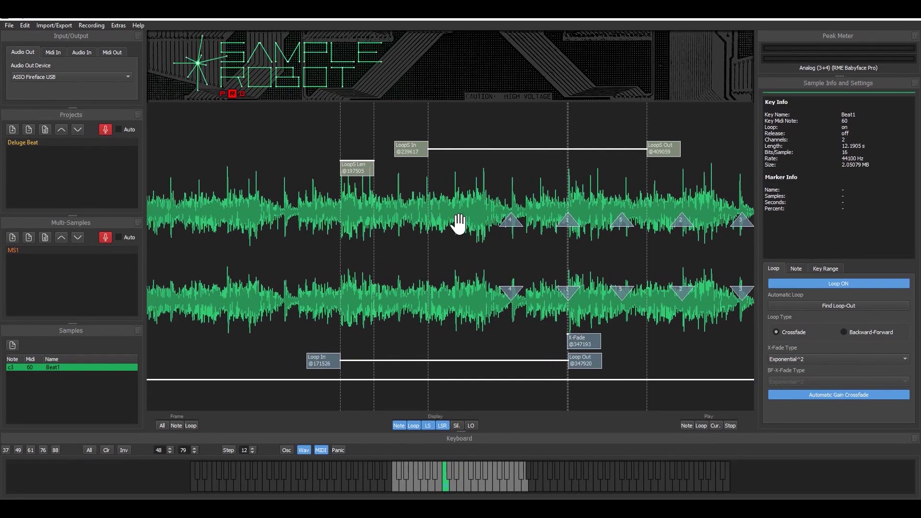
scroll(451, 222, up, 1)
scroll(449, 196, up, 1)
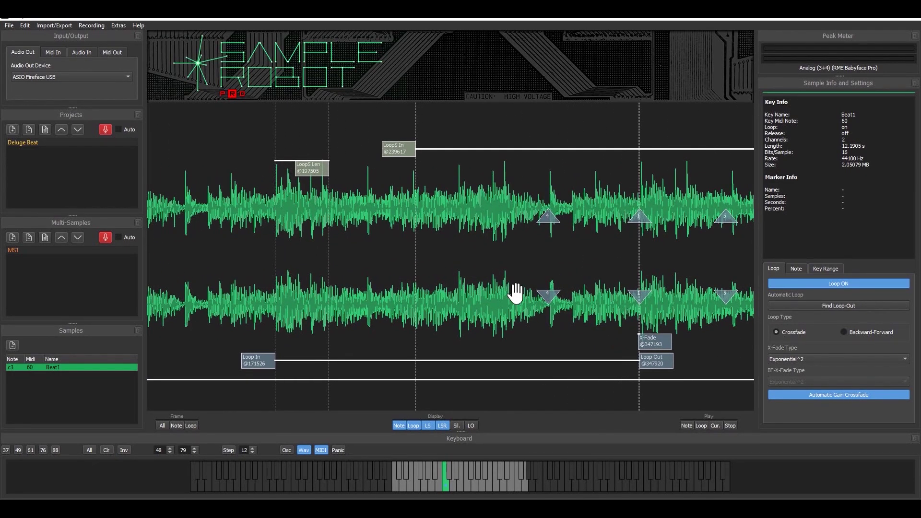
scroll(462, 288, up, 4)
scroll(477, 294, up, 4)
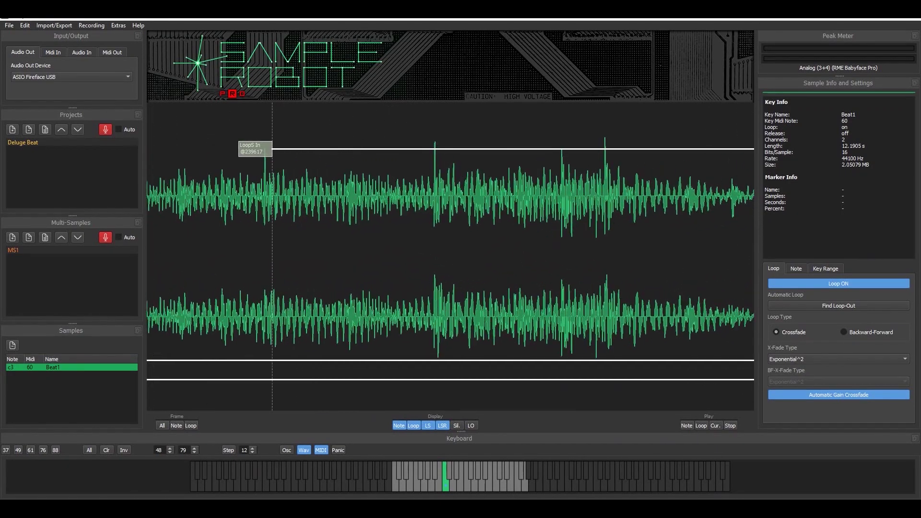
scroll(477, 288, up, 5)
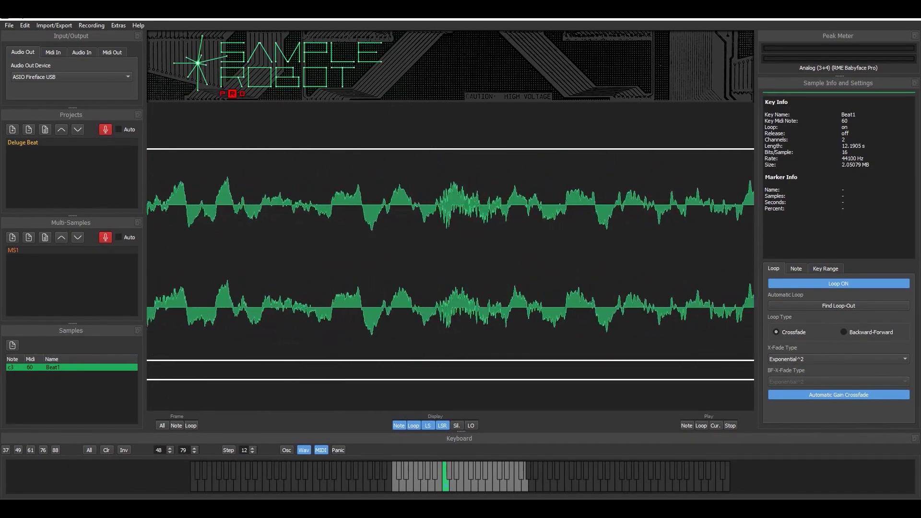
scroll(451, 254, down, 5)
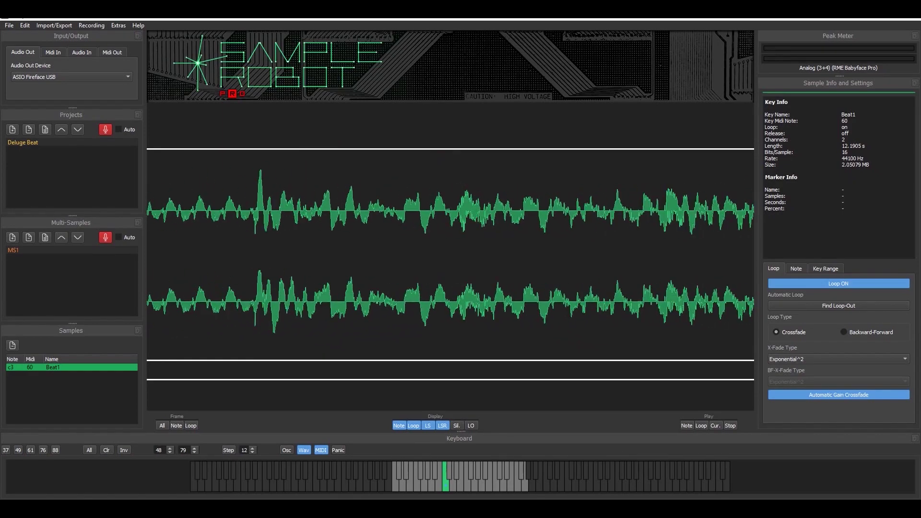
scroll(451, 254, down, 5)
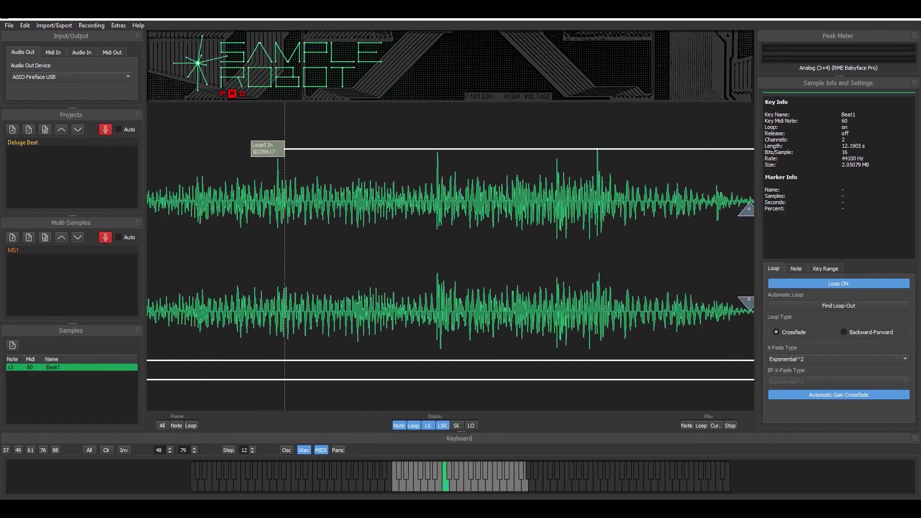
scroll(451, 254, down, 2)
scroll(450, 257, up, 8)
scroll(698, 300, up, 3)
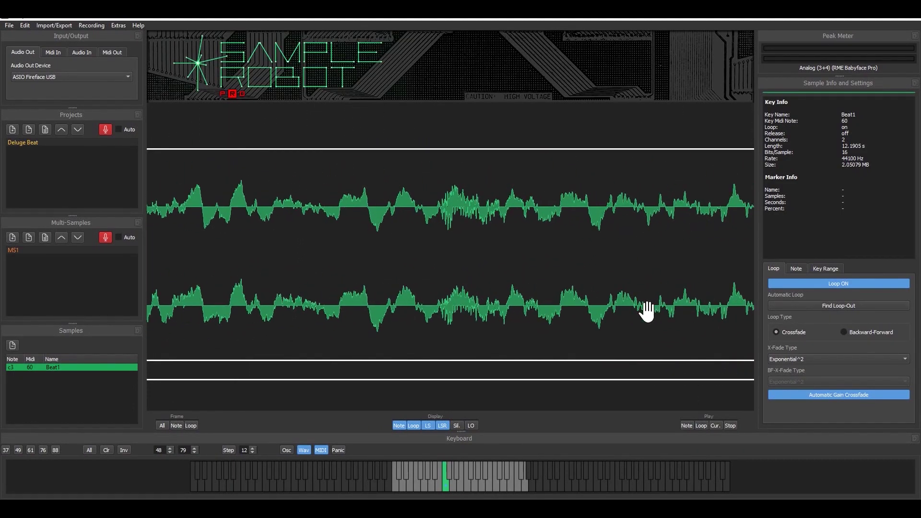
drag(648, 312, 642, 278)
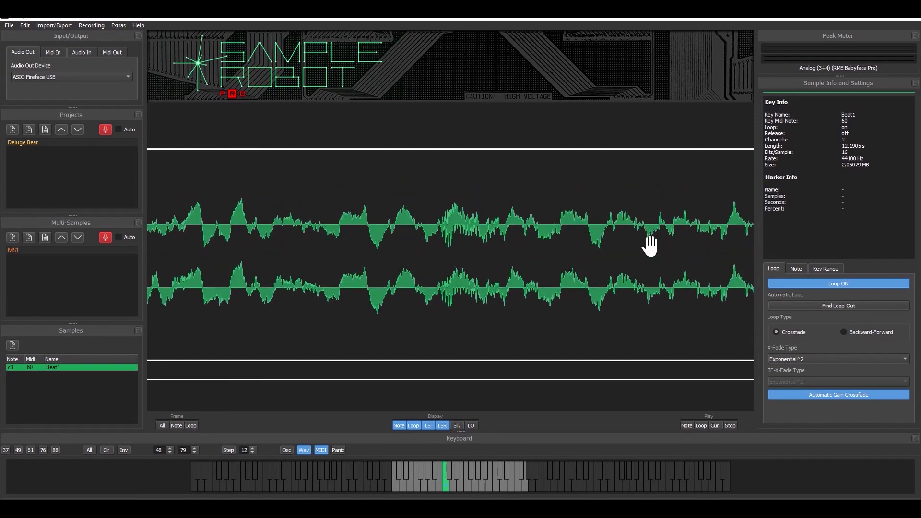
scroll(648, 243, down, 4)
scroll(648, 242, down, 5)
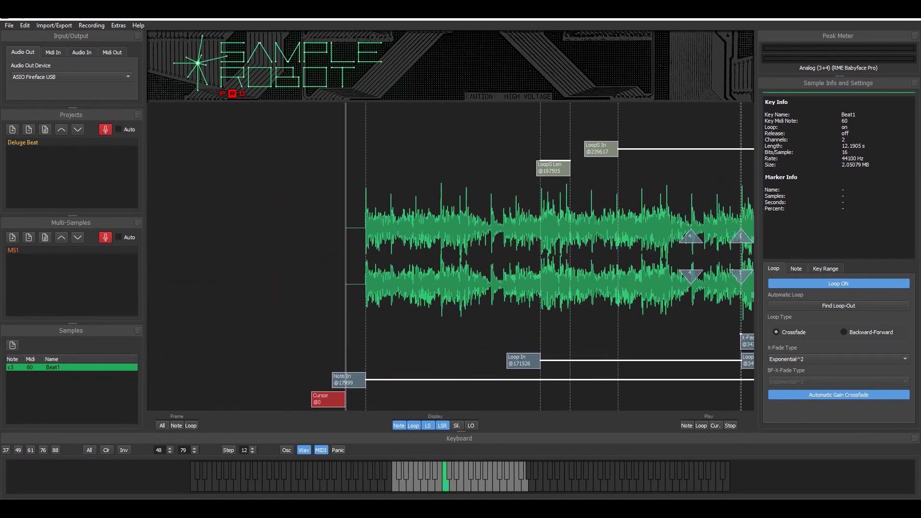
drag(407, 251, 188, 239)
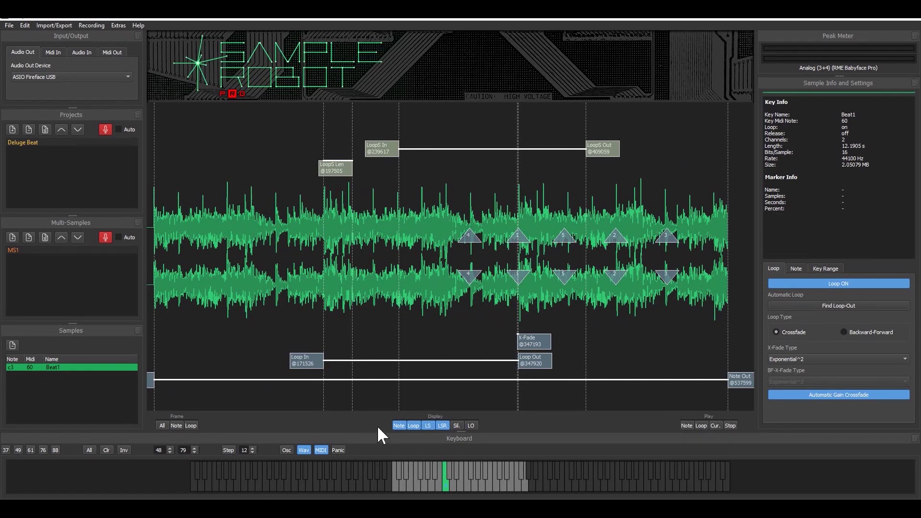
Step: Overlay the loop-end waveform and nudge Loop Out to sample 347907, crossfade at 347180
click(474, 425)
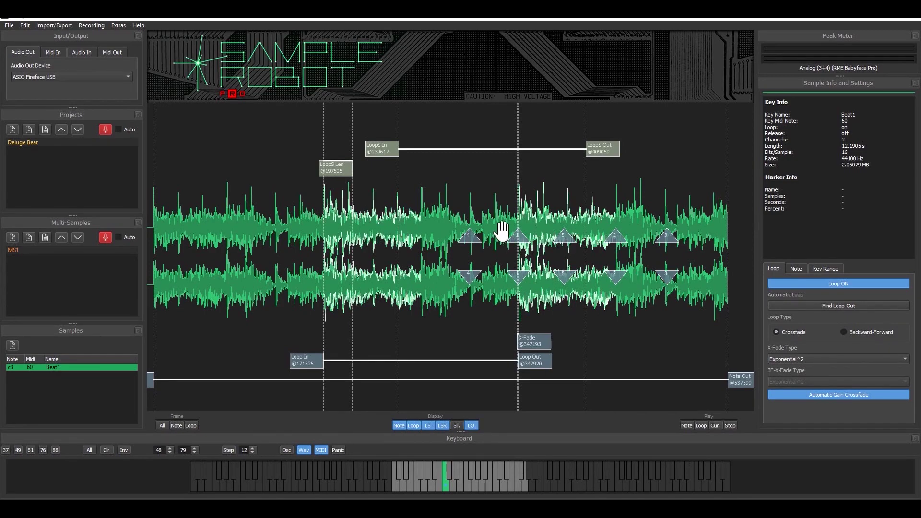
scroll(502, 232, up, 3)
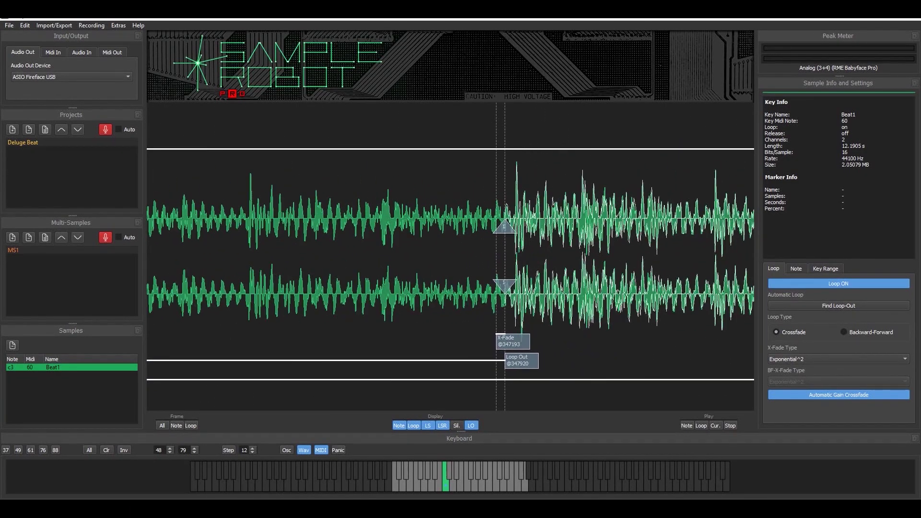
scroll(695, 223, up, 5)
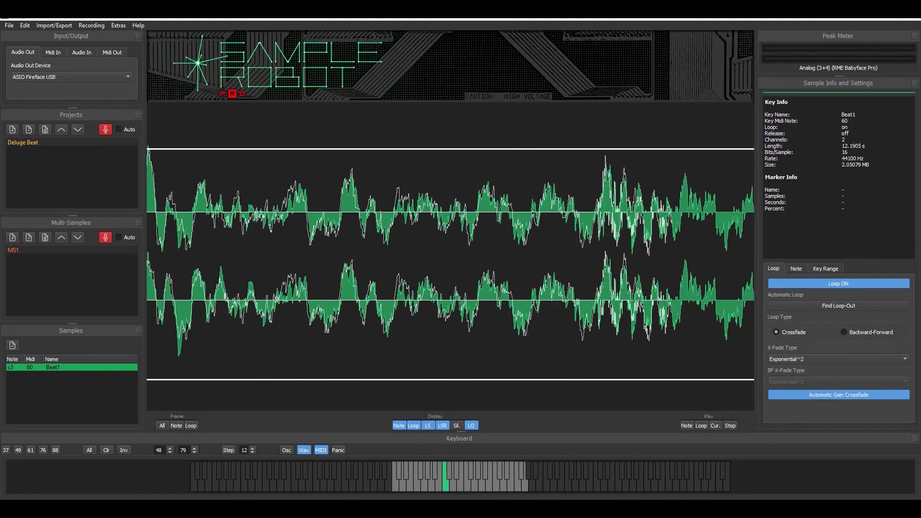
scroll(450, 249, down, 3)
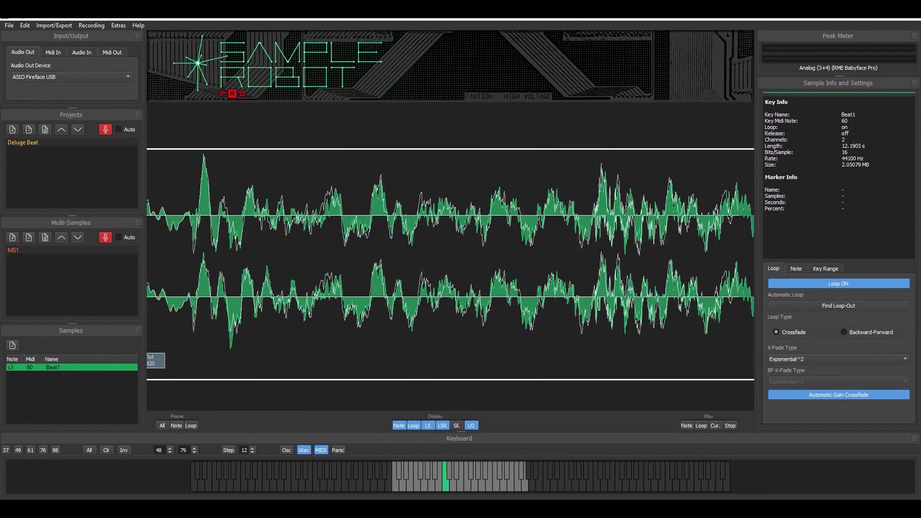
scroll(451, 249, down, 2)
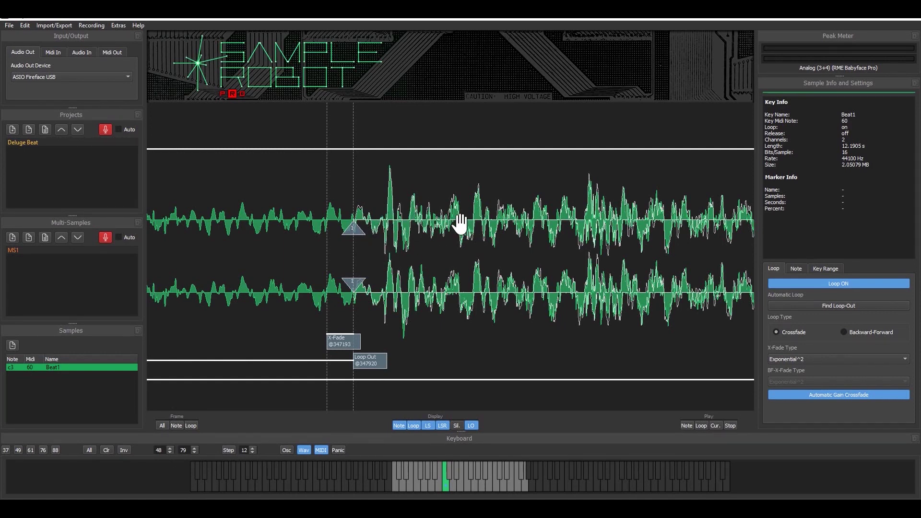
mouse_move(384, 359)
mouse_move(370, 366)
mouse_down()
mouse_move(306, 358)
mouse_move(386, 368)
mouse_move(329, 370)
mouse_move(368, 372)
mouse_move(369, 384)
mouse_up()
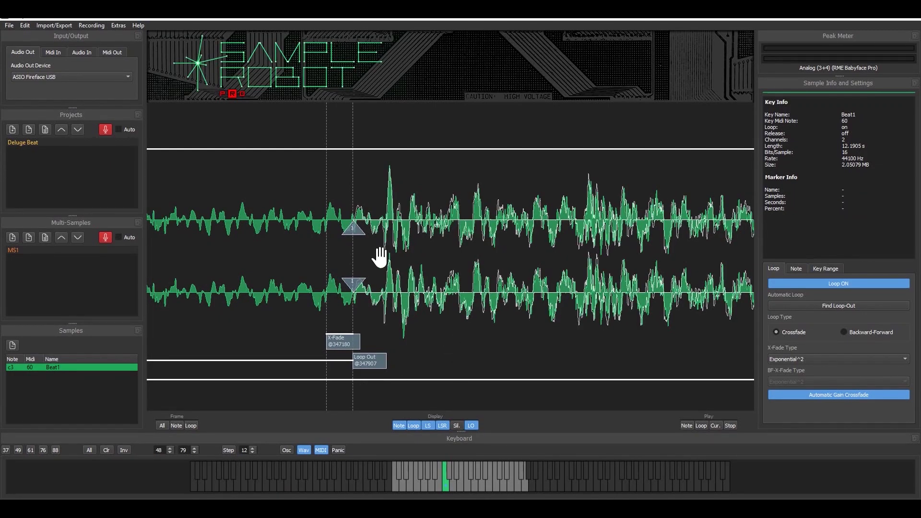
scroll(380, 258, down, 5)
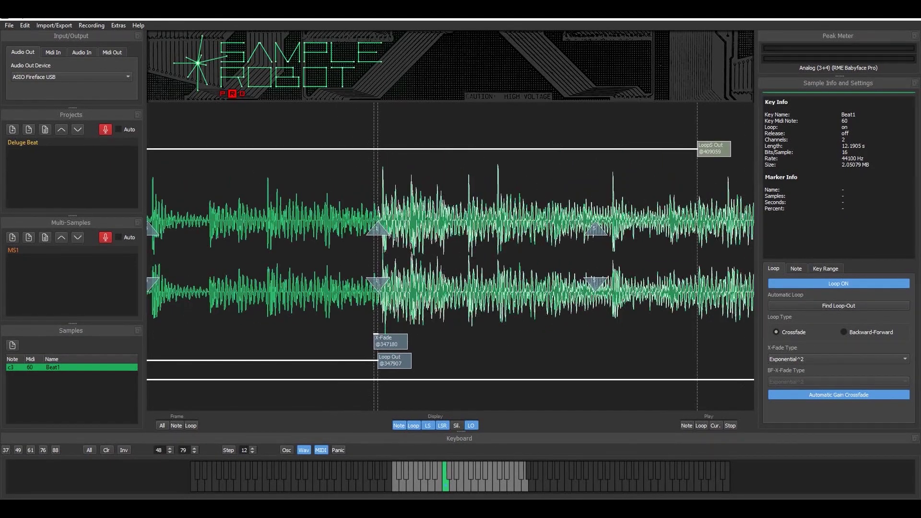
right_click(89, 325)
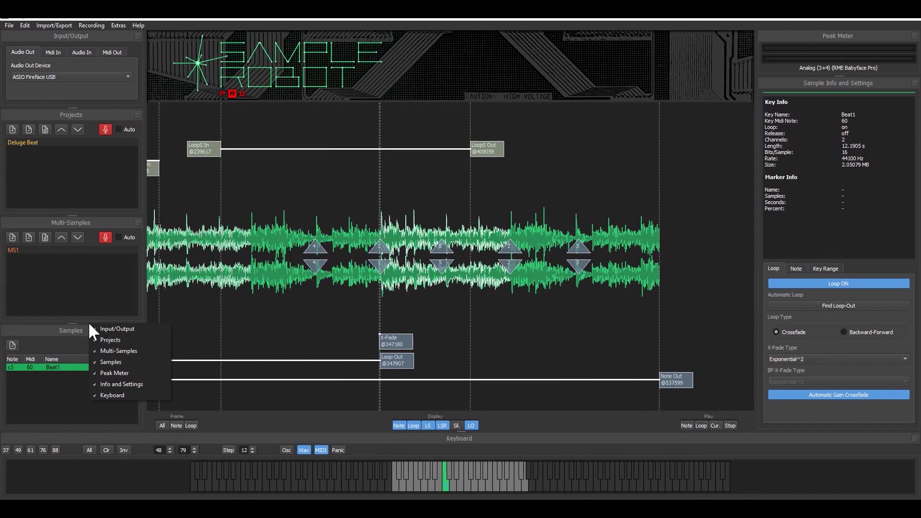
click(291, 262)
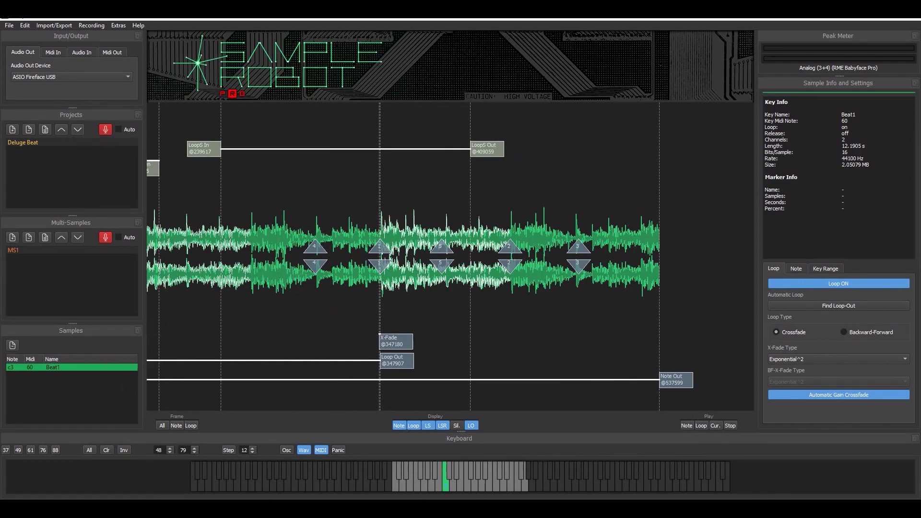
scroll(390, 254, down, 4)
drag(195, 277, 375, 251)
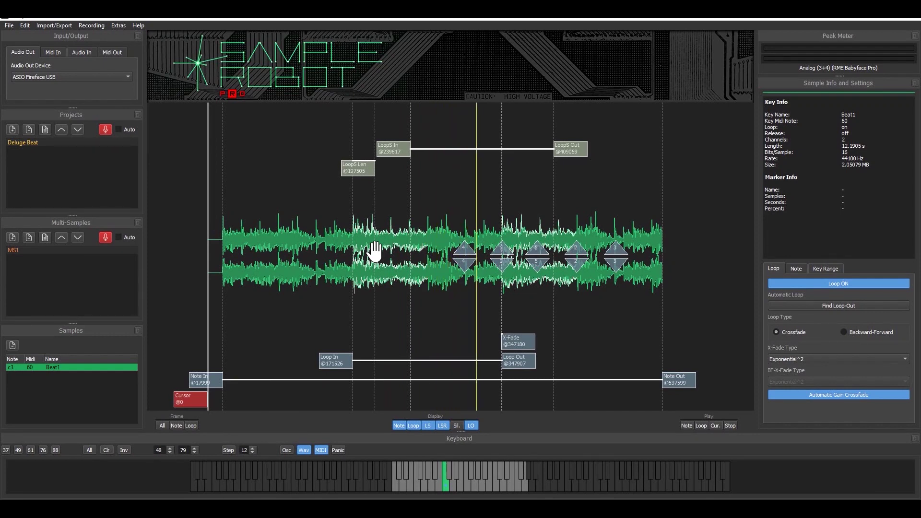